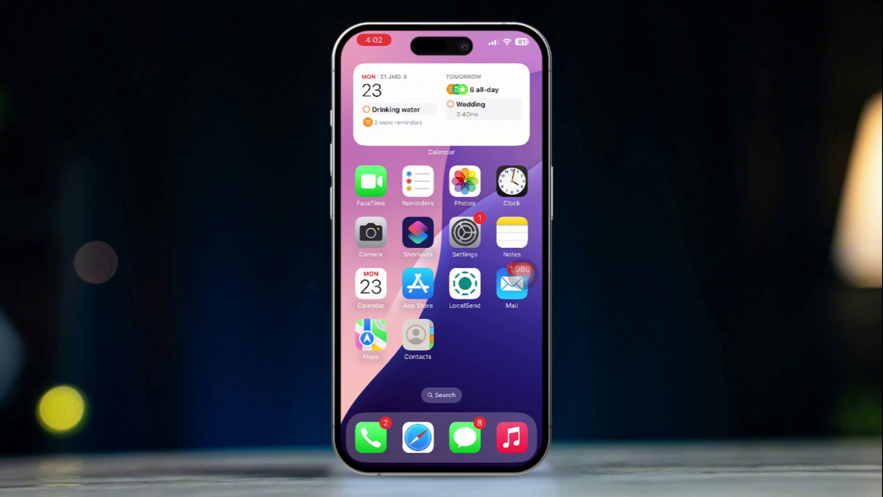
Switch on Show Hidden Album in Settings > Apps > Photos
{"action": "left_click", "coordinate": [464, 233]}
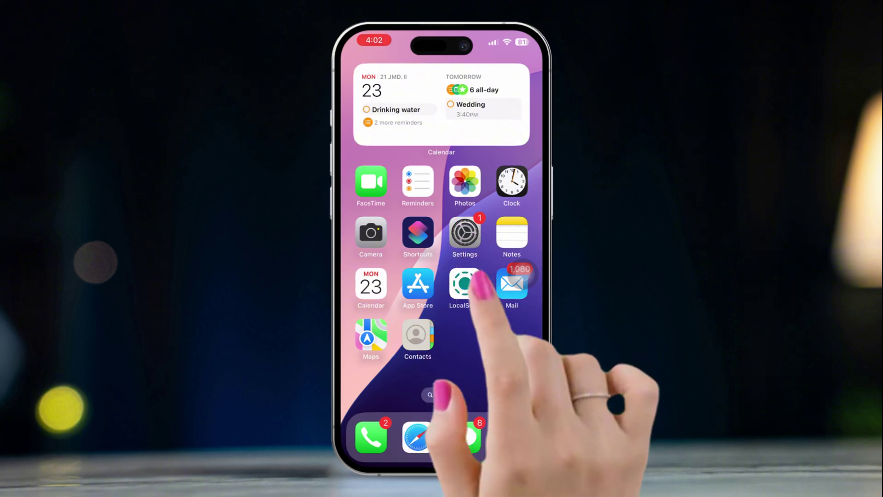
{"action": "scroll", "coordinate": [522, 273], "scroll_direction": "down", "scroll_amount": 2}
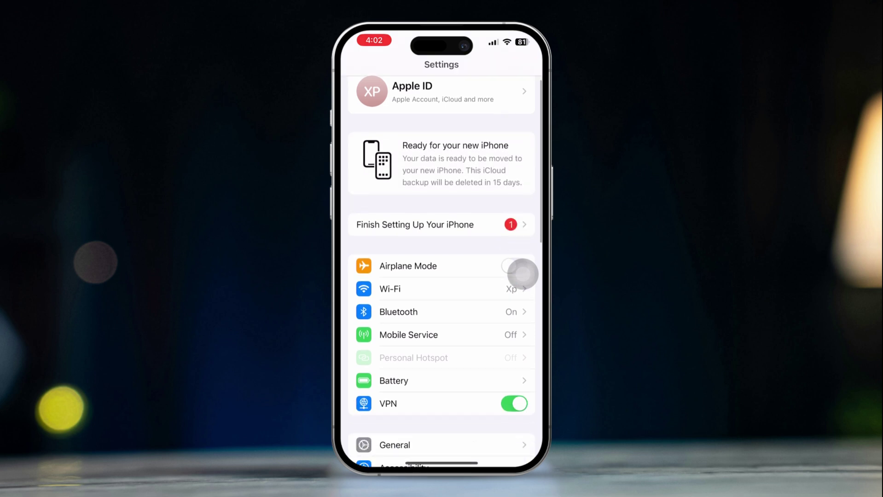
{"action": "scroll", "coordinate": [522, 273], "scroll_direction": "down", "scroll_amount": 5}
{"action": "scroll", "coordinate": [522, 274], "scroll_direction": "down", "scroll_amount": 5}
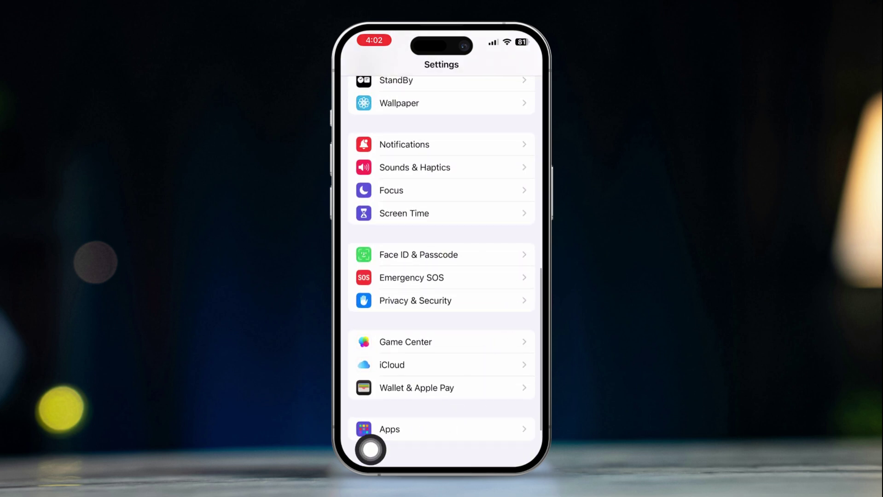
{"action": "left_click", "coordinate": [415, 450]}
{"action": "scroll", "coordinate": [522, 386], "scroll_direction": "down", "scroll_amount": 10}
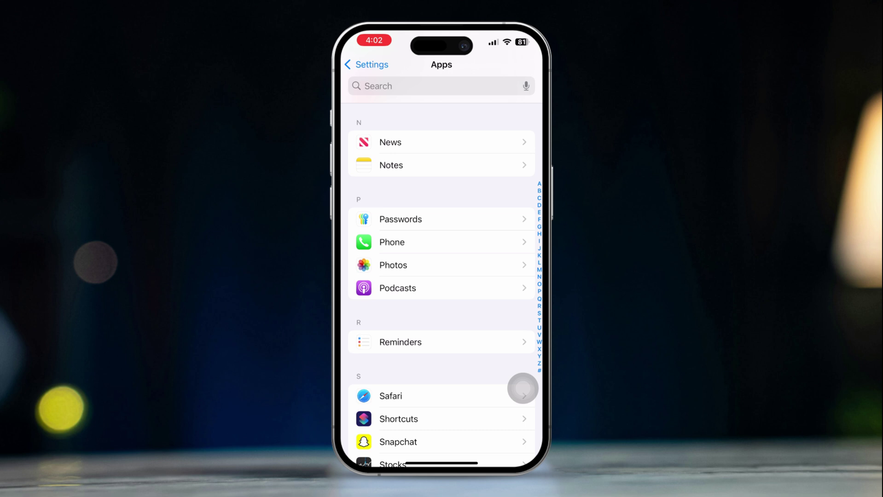
{"action": "left_click", "coordinate": [354, 259]}
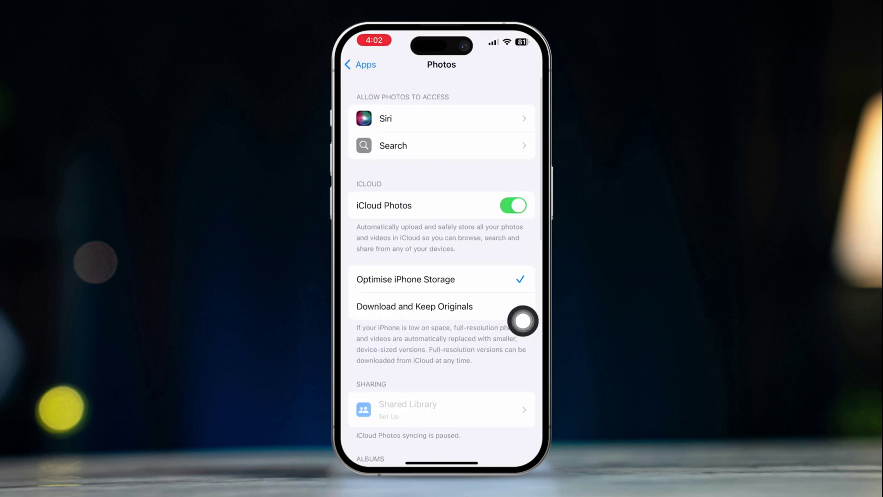
{"action": "scroll", "coordinate": [522, 320], "scroll_direction": "down", "scroll_amount": 5}
{"action": "left_click", "coordinate": [508, 283]}
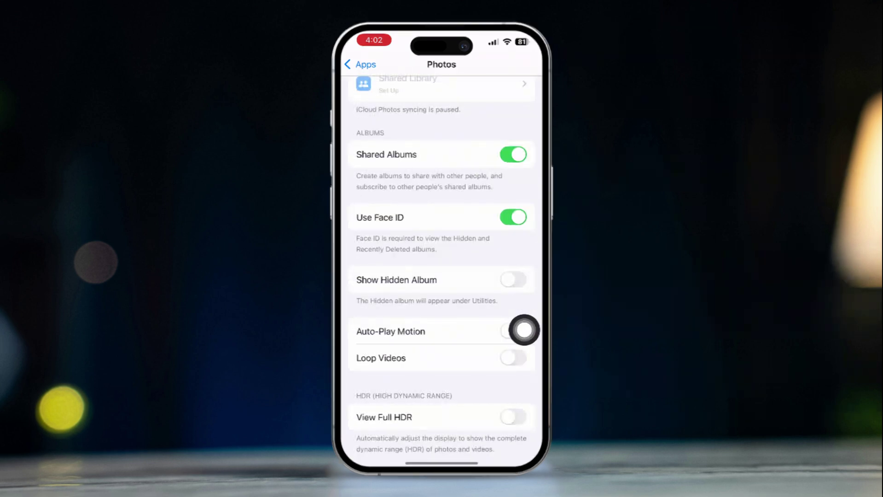
{"action": "left_click", "coordinate": [512, 280]}
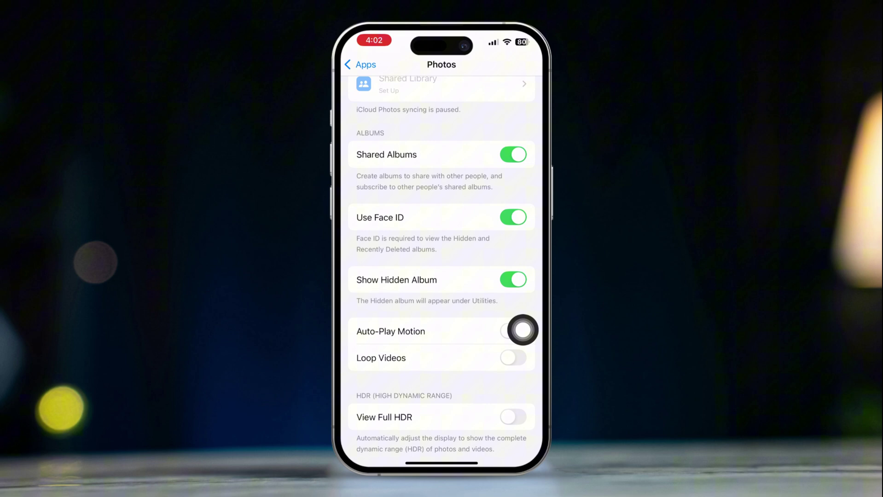
{"action": "scroll", "coordinate": [522, 331], "scroll_direction": "down", "scroll_amount": 2}
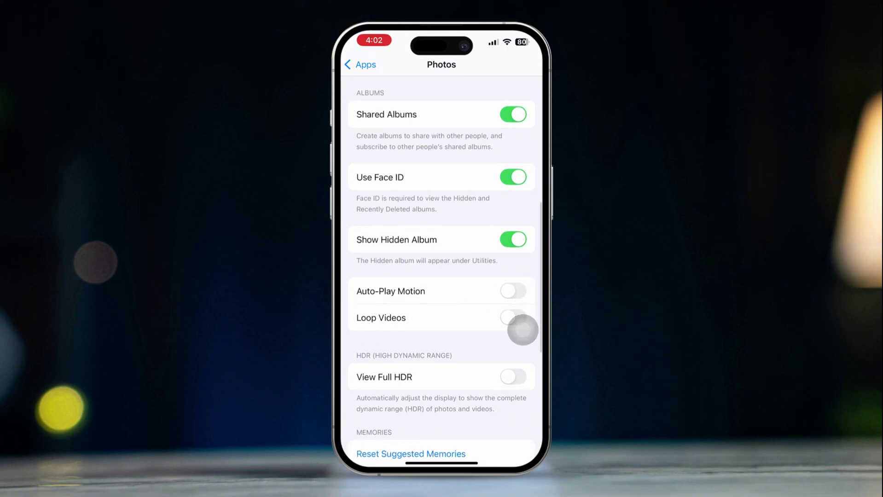
{"action": "scroll", "coordinate": [522, 331], "scroll_direction": "down", "scroll_amount": 3}
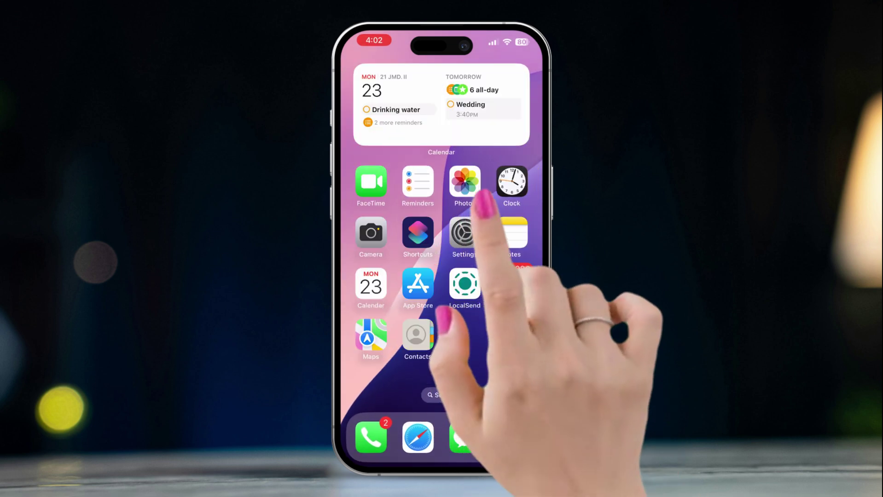
Toggle Hidden Album off and back on under Show in Main View in Photos, then leave Photos
{"action": "left_click", "coordinate": [465, 182]}
{"action": "left_click", "coordinate": [523, 66]}
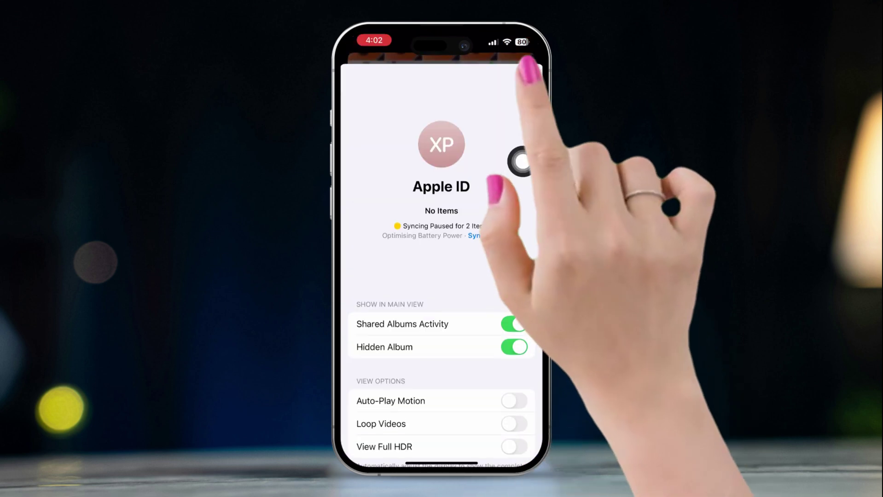
{"action": "scroll", "coordinate": [522, 162], "scroll_direction": "down", "scroll_amount": 5}
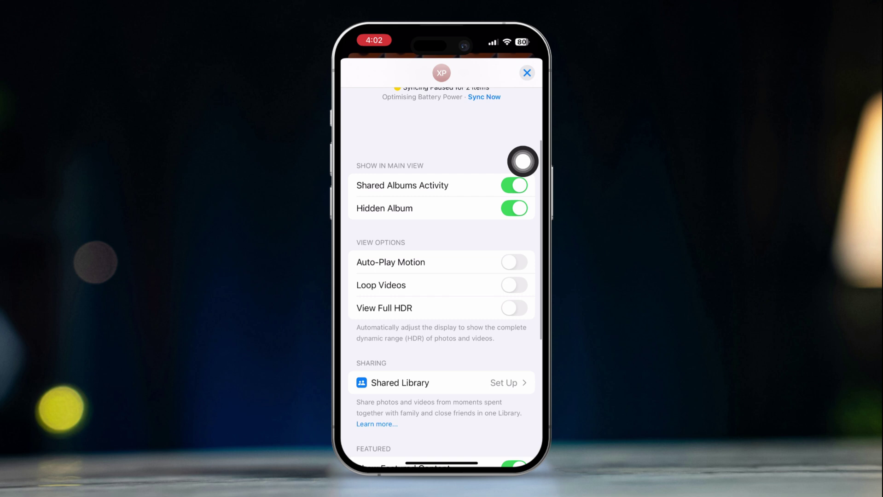
{"action": "left_click", "coordinate": [508, 206]}
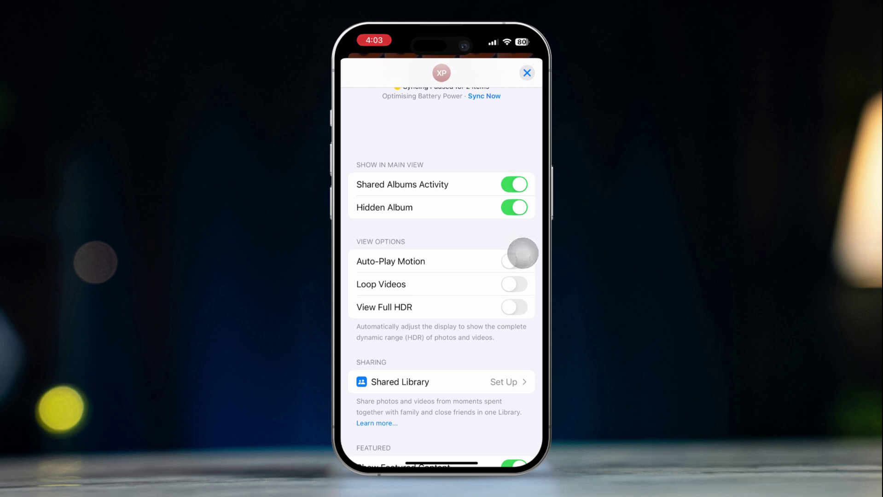
{"action": "left_click", "coordinate": [514, 207]}
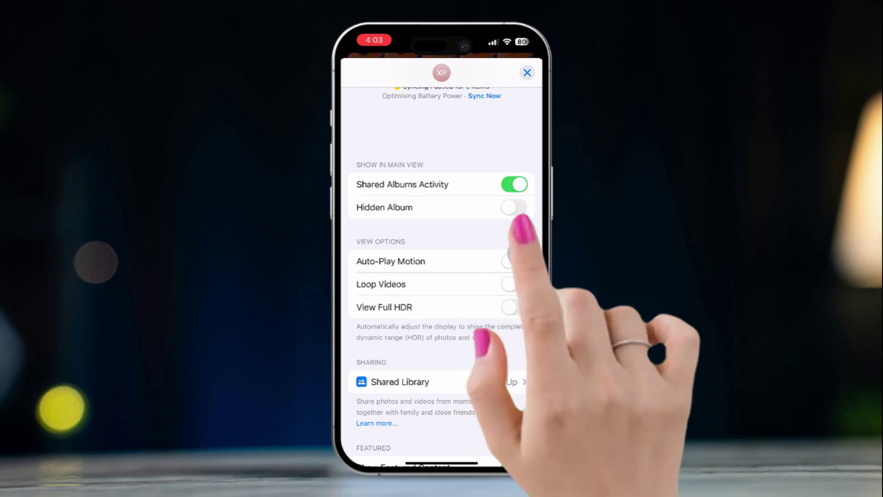
{"action": "left_click", "coordinate": [514, 208]}
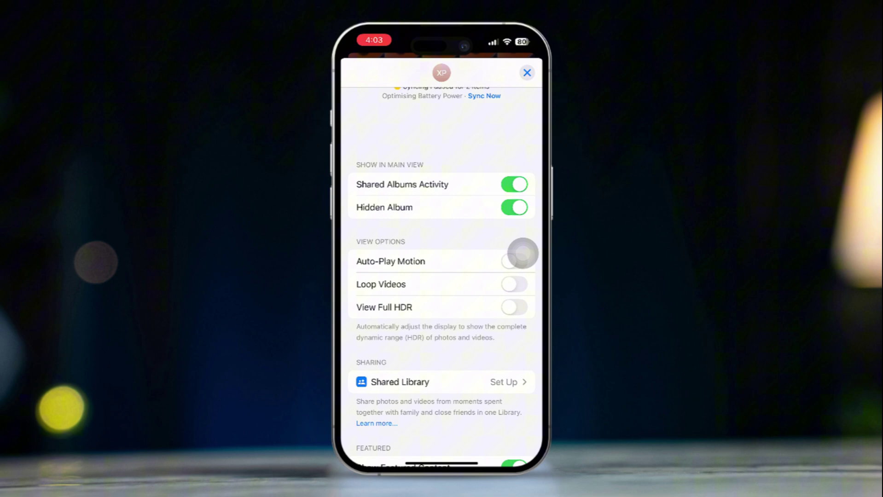
{"action": "scroll", "coordinate": [522, 254], "scroll_direction": "down", "scroll_amount": 5}
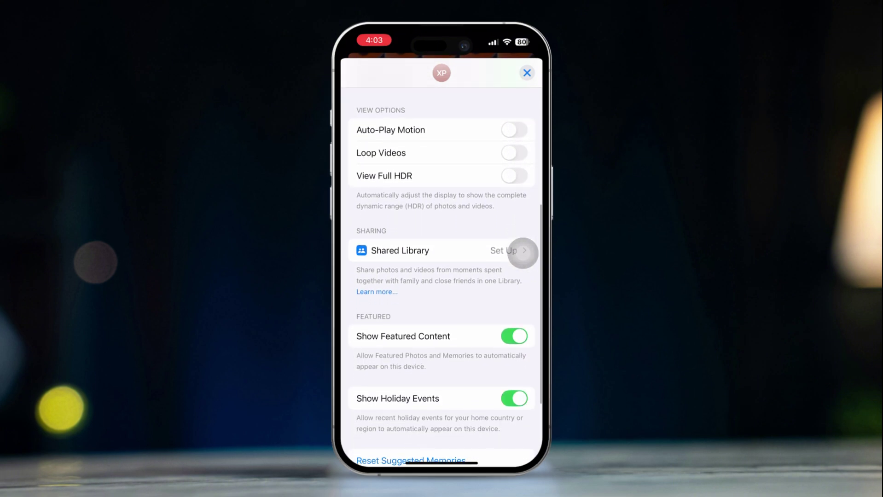
{"action": "scroll", "coordinate": [522, 252], "scroll_direction": "down", "scroll_amount": 3}
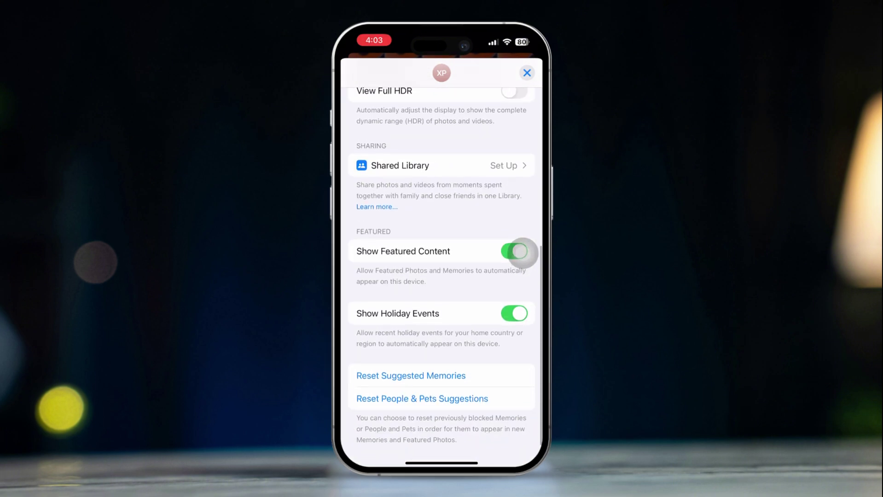
{"action": "left_click", "coordinate": [526, 73]}
{"action": "left_click_drag", "start_coordinate": [441, 463], "coordinate": [442, 310]}
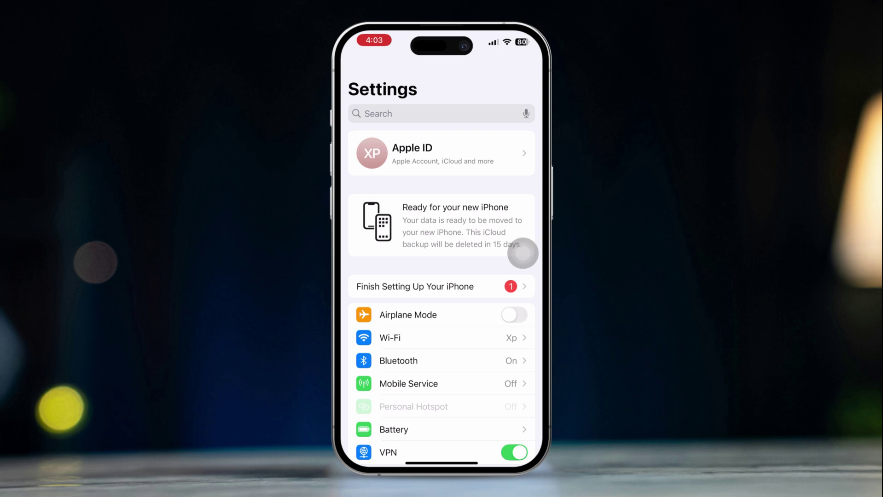
{"action": "scroll", "coordinate": [522, 255], "scroll_direction": "down", "scroll_amount": 3}
{"action": "scroll", "coordinate": [522, 255], "scroll_direction": "down", "scroll_amount": 3}
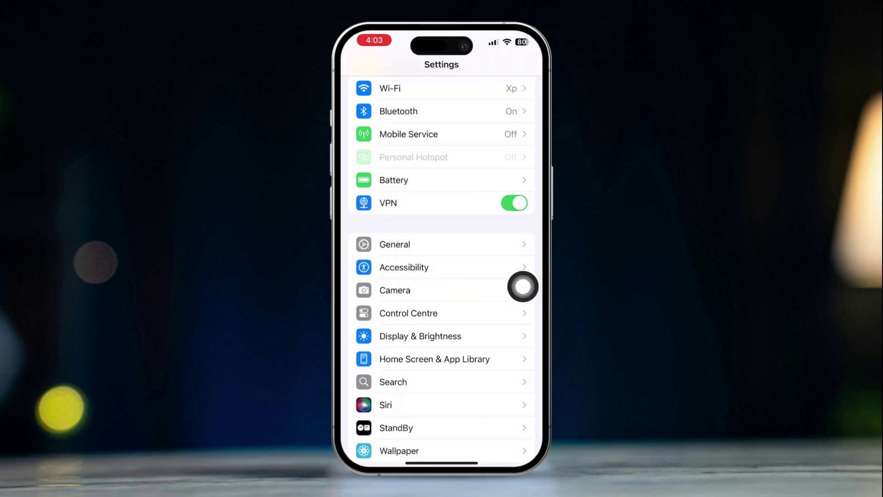
{"action": "scroll", "coordinate": [522, 286], "scroll_direction": "down", "scroll_amount": 3}
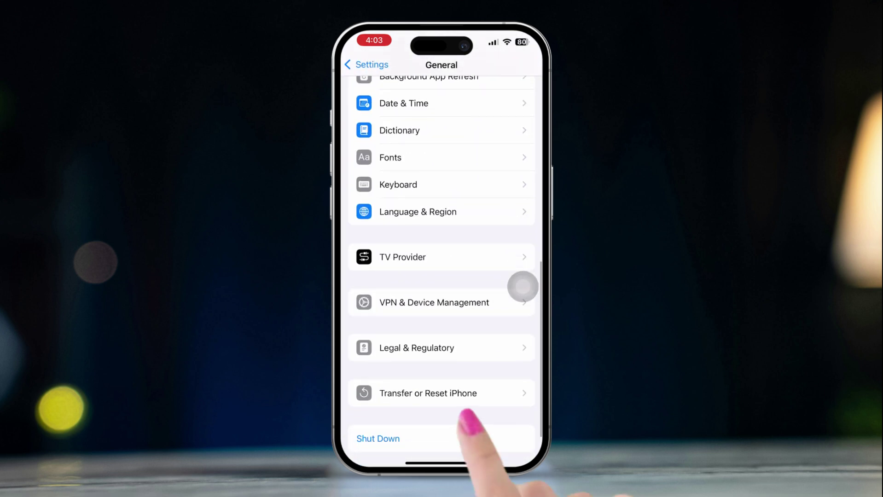
Go to Transfer or Reset iPhone to reach the Reset All Settings prompt
{"action": "left_click", "coordinate": [522, 395]}
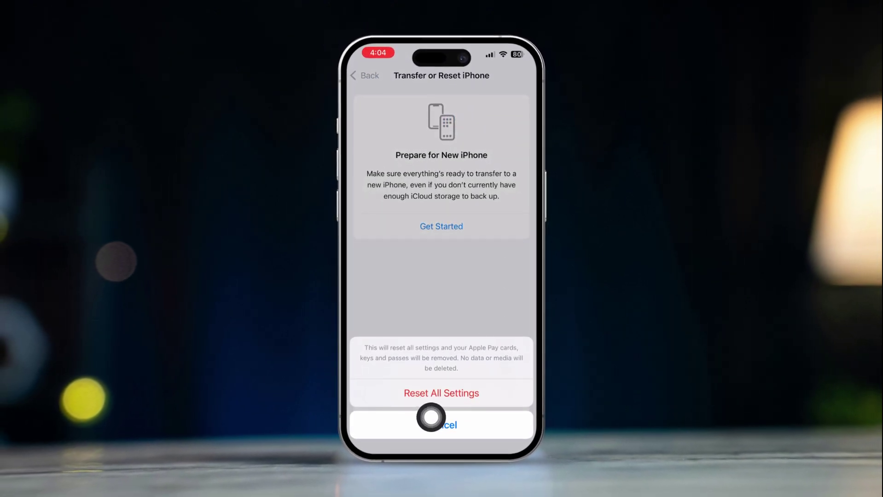
Dismiss the Reset All Settings prompt without resetting and go back to the Home Screen
{"action": "left_click_drag", "start_coordinate": [442, 455], "coordinate": [442, 290]}
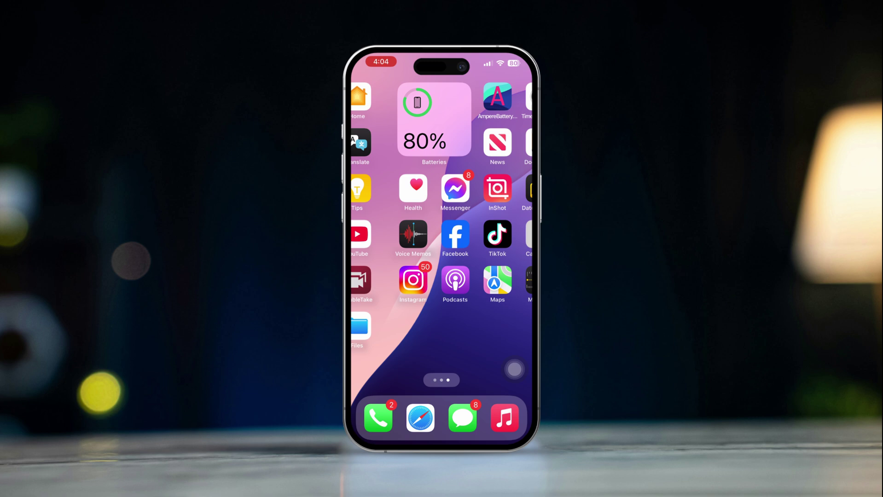